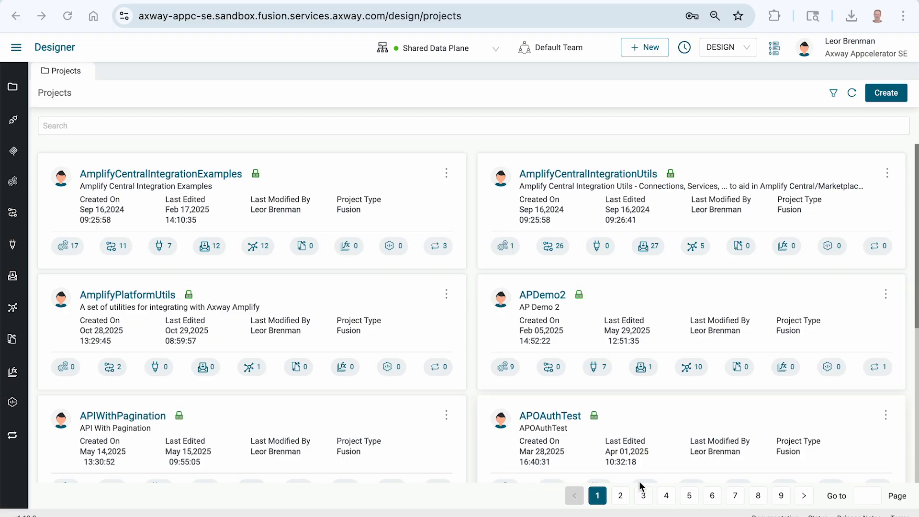
Create a project named MyFusionMCPServer, choosing its project type
left_click(887, 93)
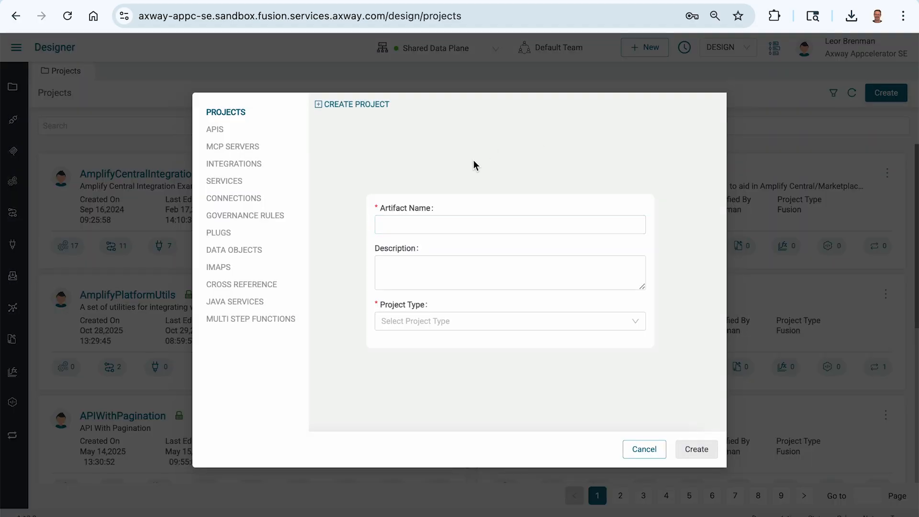
left_click(443, 228)
type("MyFusionMCPServer")
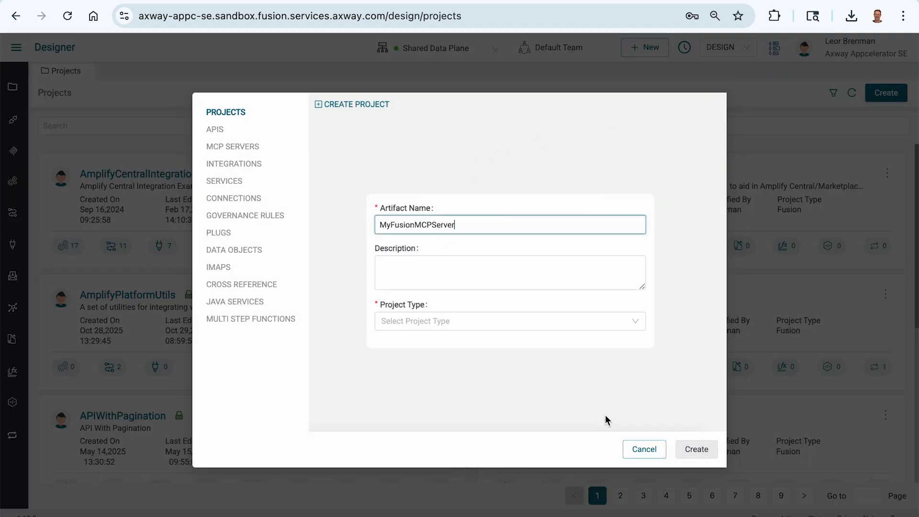
left_click(544, 324)
left_click(541, 342)
left_click(696, 447)
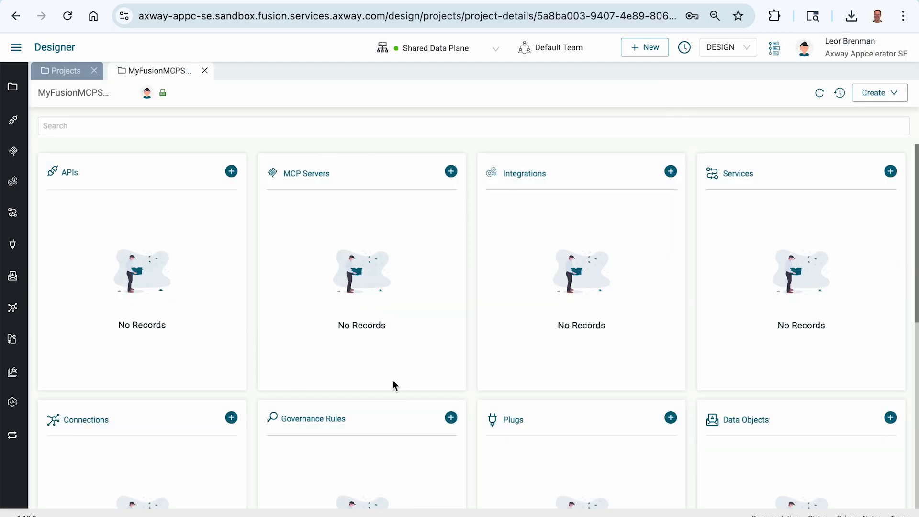
Create an MCP server named MyFusionMCPServer in the MyFusionMCPServer project
left_click(451, 172)
left_click(420, 205)
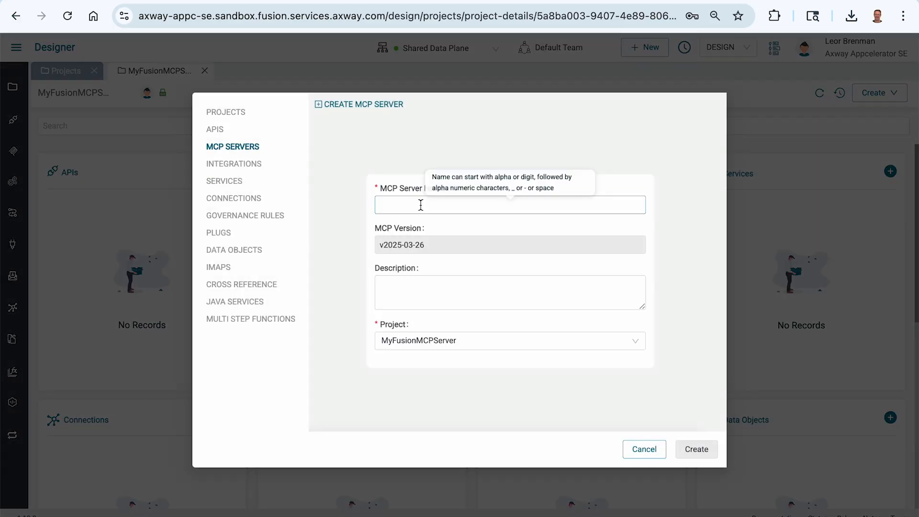
type("MyFusionMCPServer")
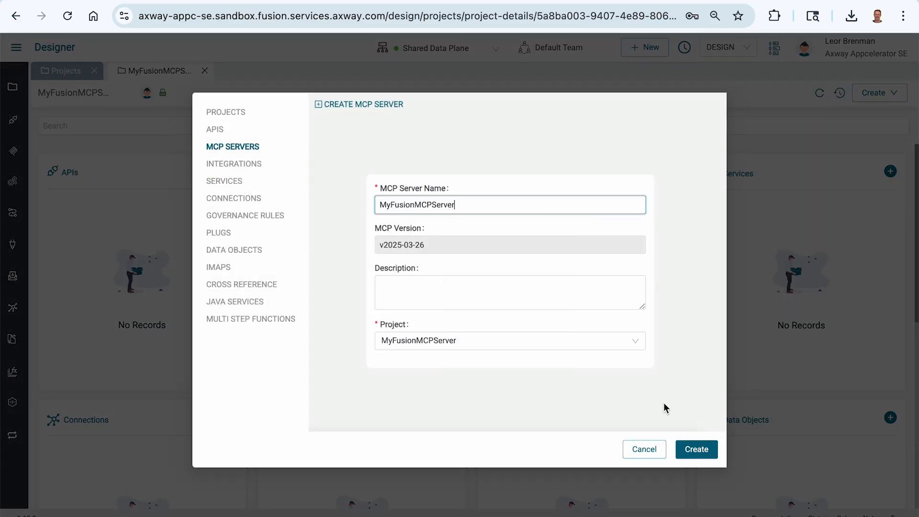
left_click(698, 449)
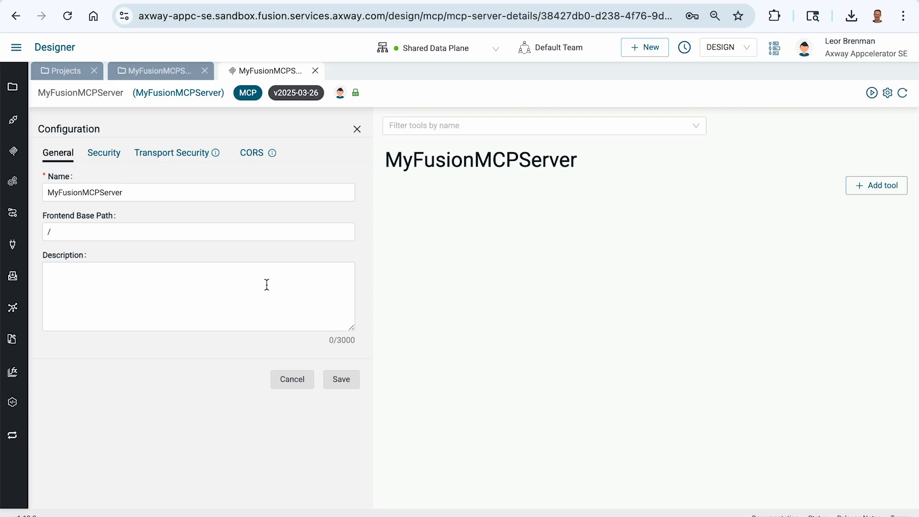
Set the MCP server's frontend base path to /MyFusionMCPServer and save the configuration
left_click(104, 154)
left_click(58, 154)
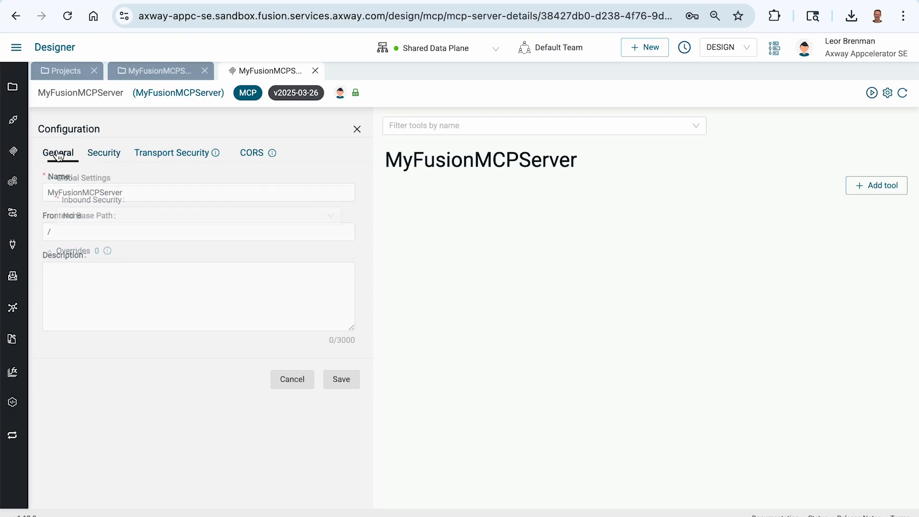
left_click(156, 236)
type("MyFusionMCPServer")
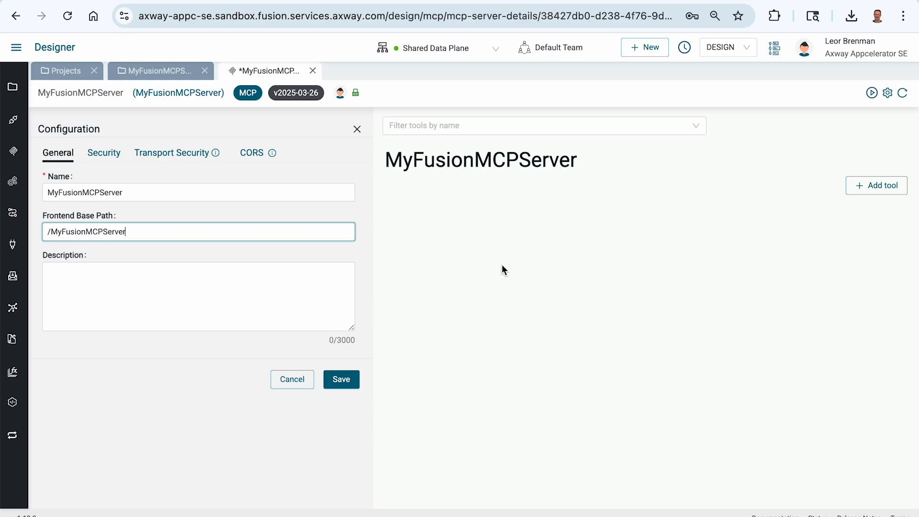
left_click(346, 383)
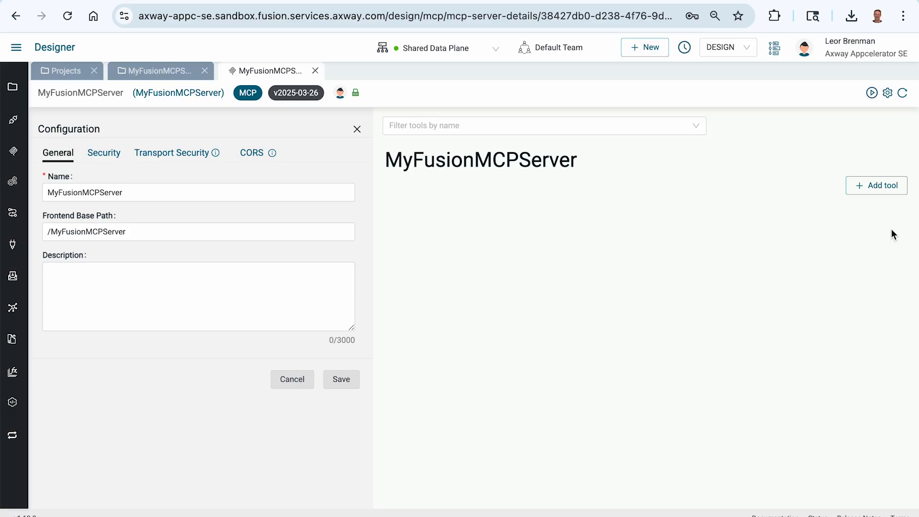
Start a new MCP server tool named GetMagicNumber with the description "Get a magic number"
left_click(873, 184)
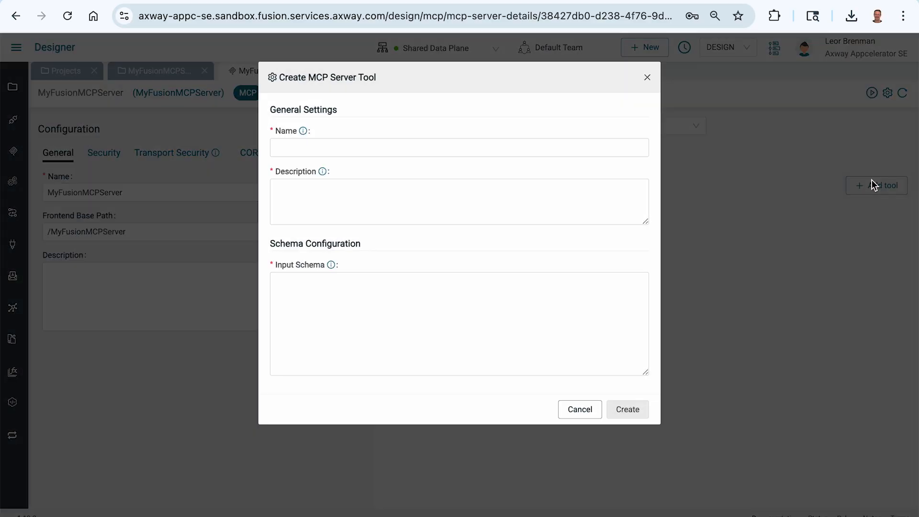
left_click(357, 145)
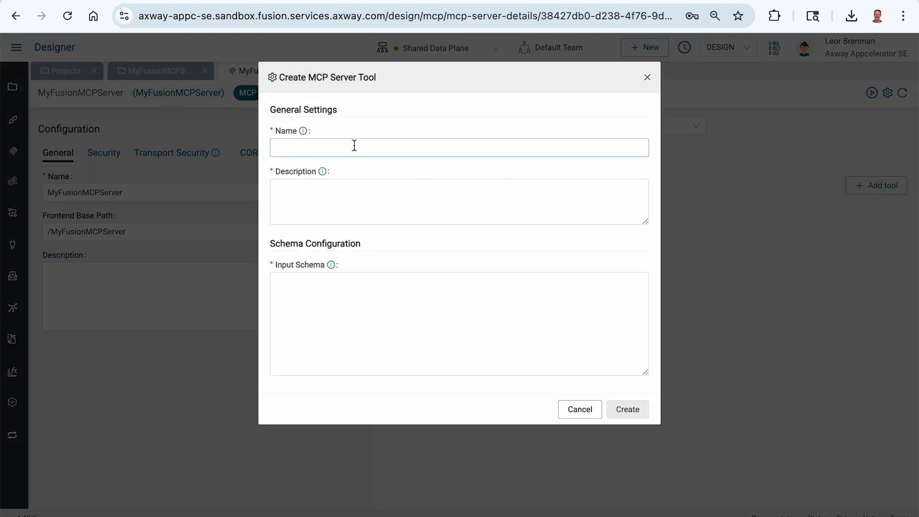
left_click(354, 146)
type("Get")
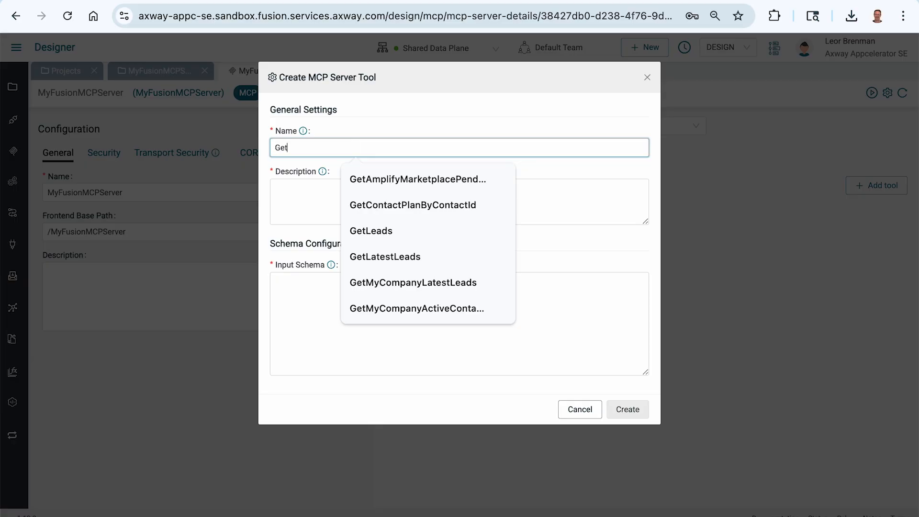
type("Magic")
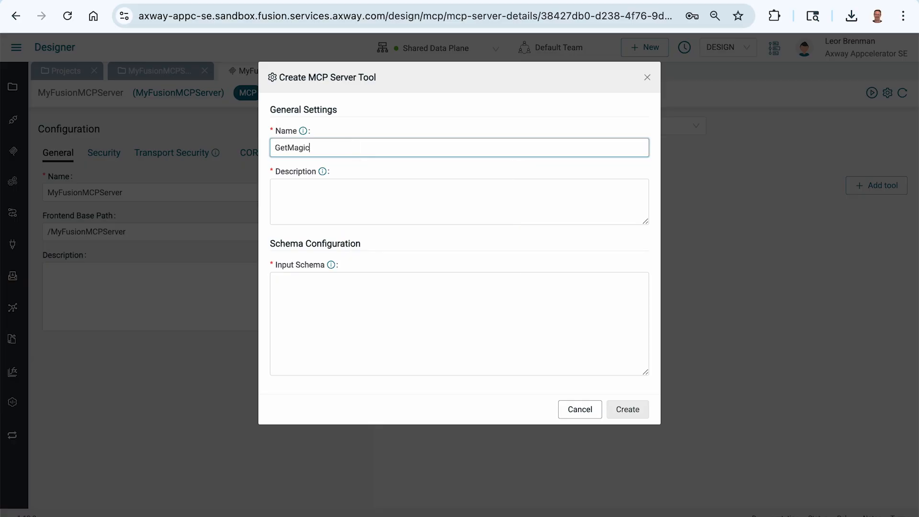
type("Number")
mouse_move(322, 172)
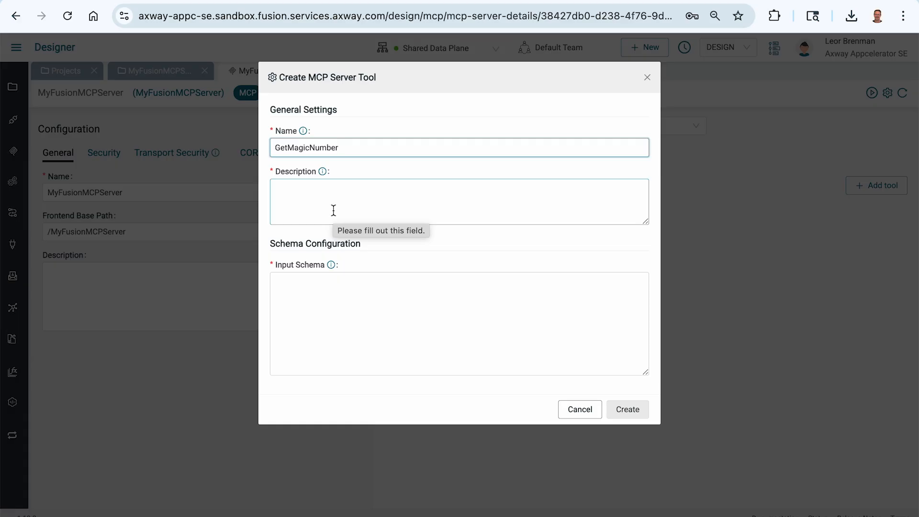
left_click(329, 202)
type("Get a mag")
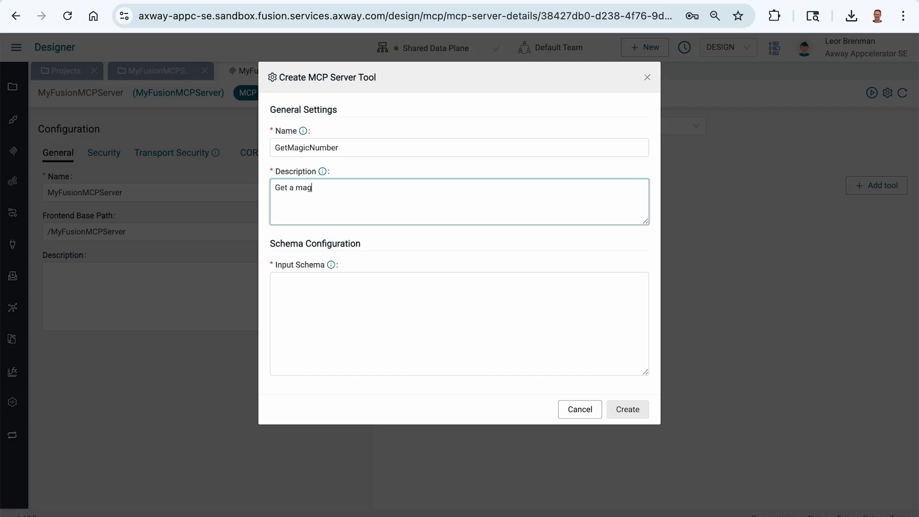
type("ic number")
Copy the example JSON schema from the Input Schema help text into the tool's input schema
mouse_move(331, 268)
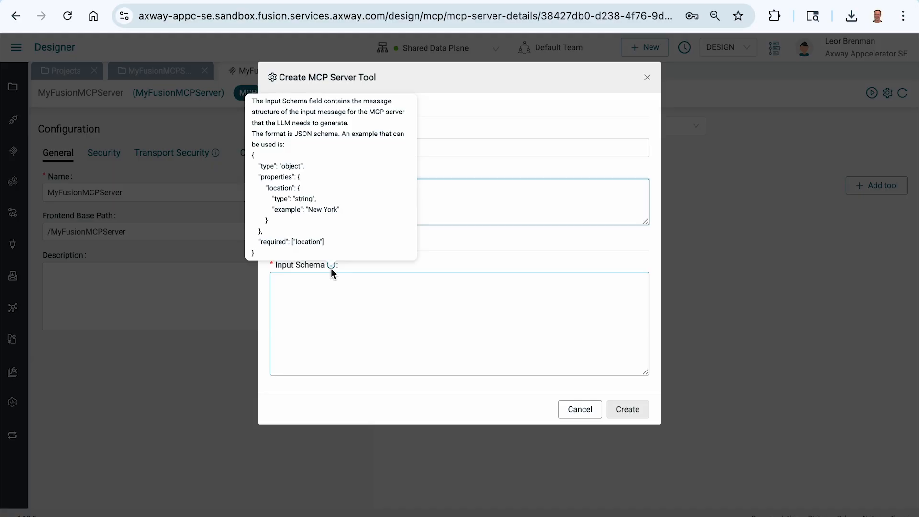
left_click(253, 156)
left_click_drag(252, 156, 256, 253)
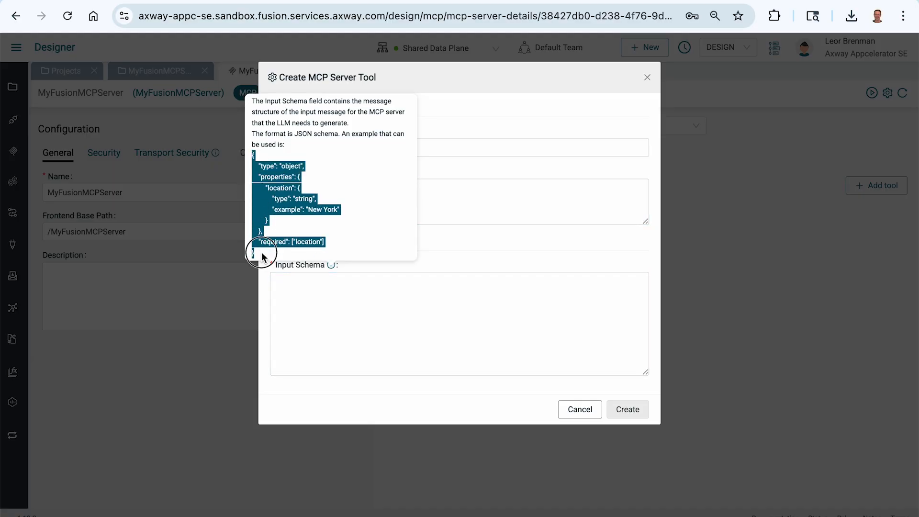
right_click(262, 210)
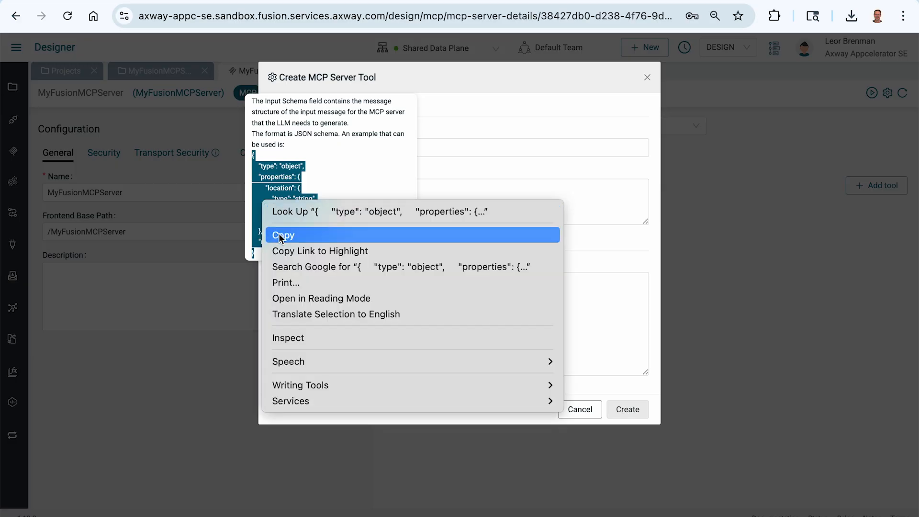
left_click(279, 234)
left_click(336, 335)
key("ctrl+v")
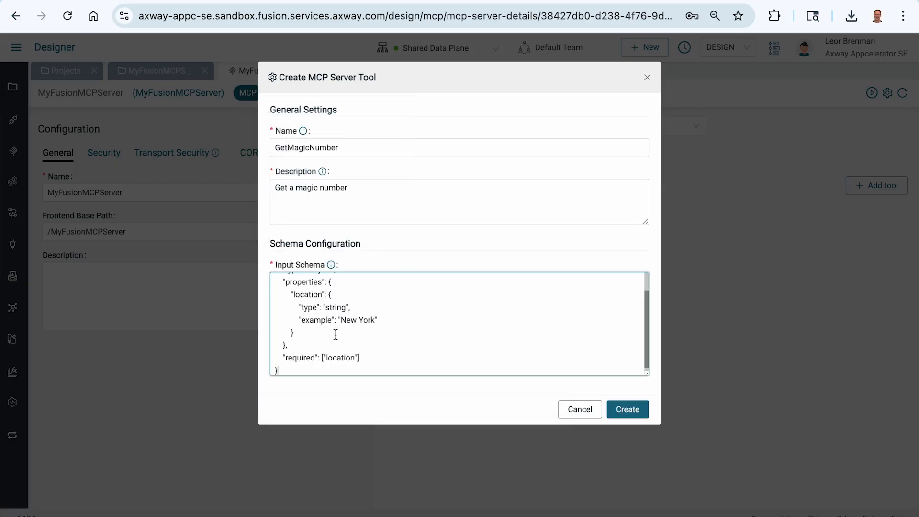
Remove "location" and its quotes from the input schema's required array, leaving it empty
double_click(339, 357)
key("BackSpace")
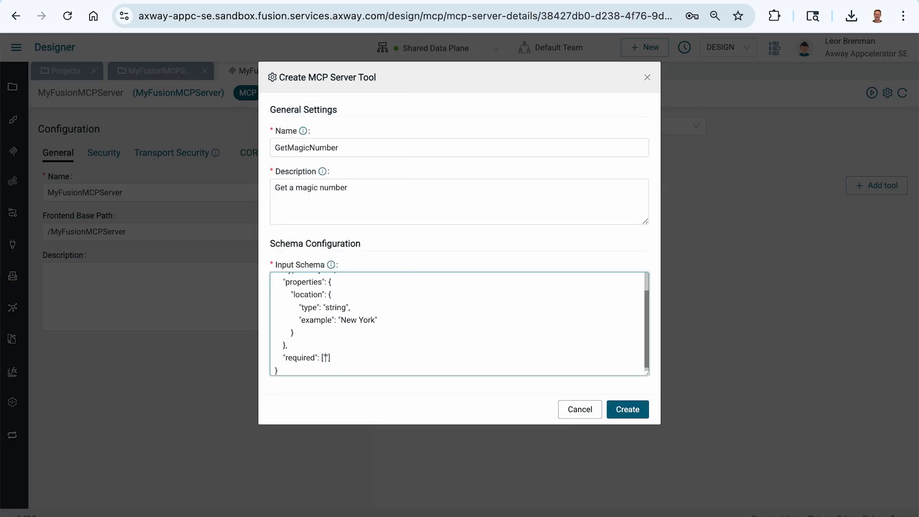
key("BackSpace")
key("BackSpace")
Delete the location property so the schema's properties object is empty, and create the tool
scroll(349, 340, "up", 1)
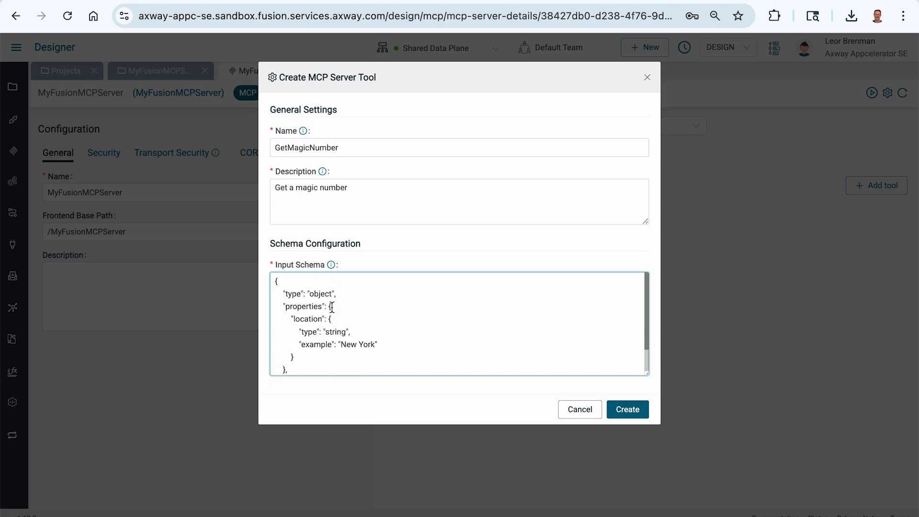
left_click_drag(290, 318, 304, 356)
key("BackSpace")
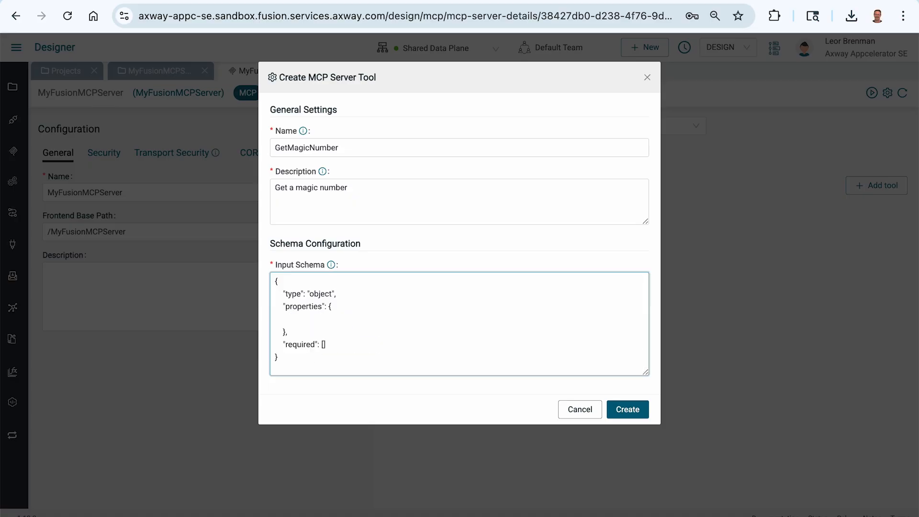
key("BackSpace")
key("BackSpace")
key("BackSpace")
key("BackSpace")
key("BackSpace")
key("BackSpace")
key("BackSpace")
key("BackSpace")
key("BackSpace")
key("BackSpace")
key("BackSpace")
key("BackSpace")
key("BackSpace")
key("BackSpace")
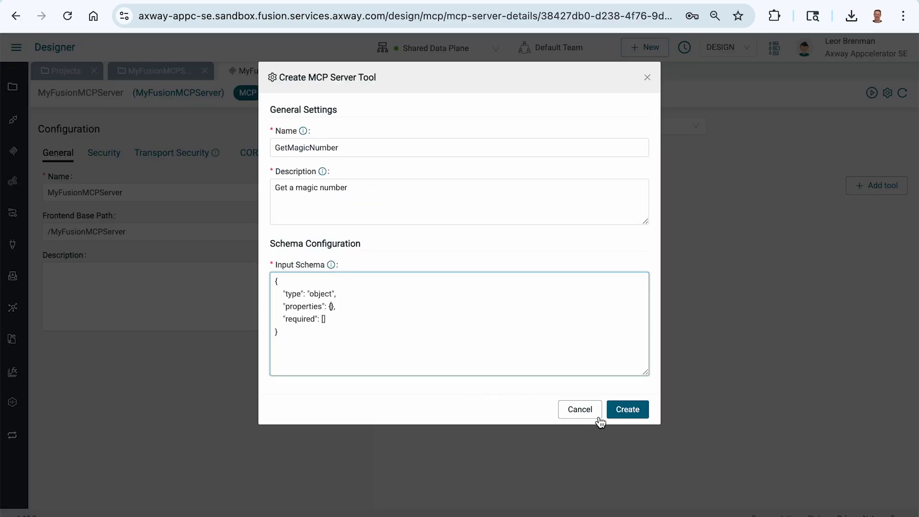
left_click(628, 410)
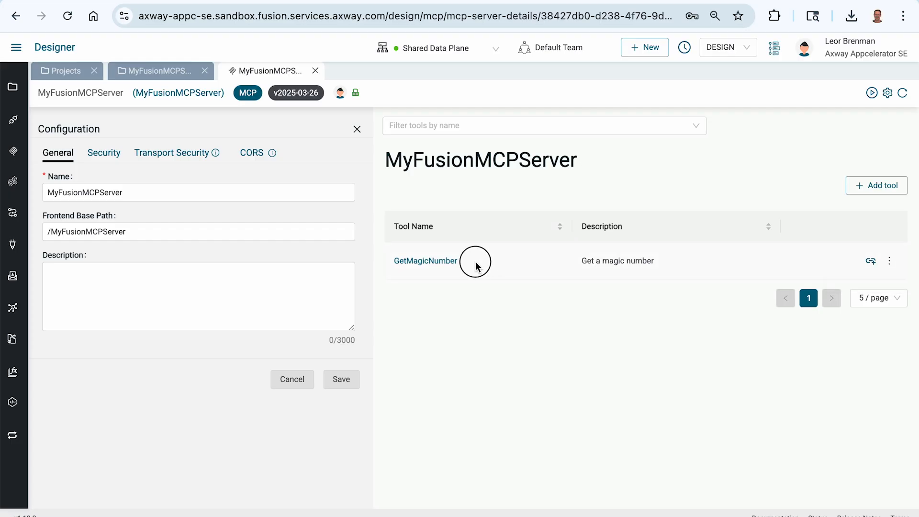
Link the GetMagicNumber tool to a new integration, using the copied name GetMagicNumber as both its name and description
left_click_drag(476, 261, 392, 266)
right_click(405, 263)
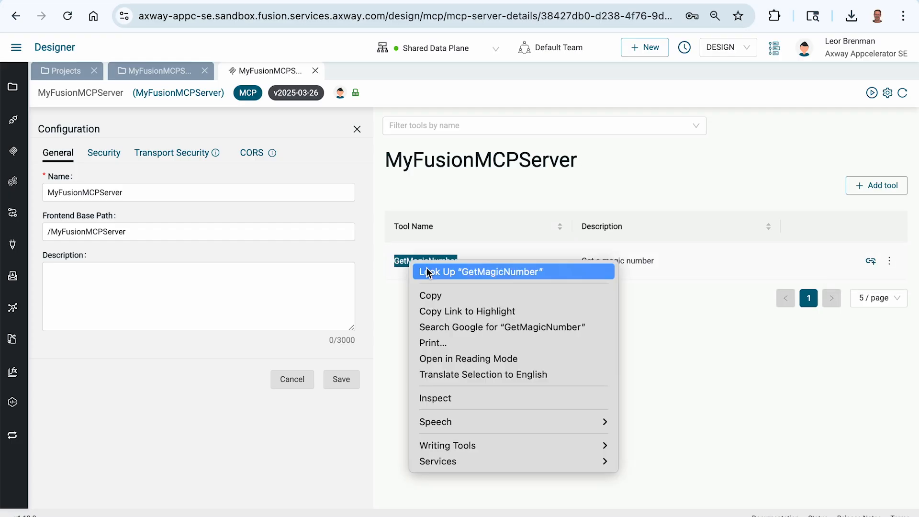
left_click(438, 295)
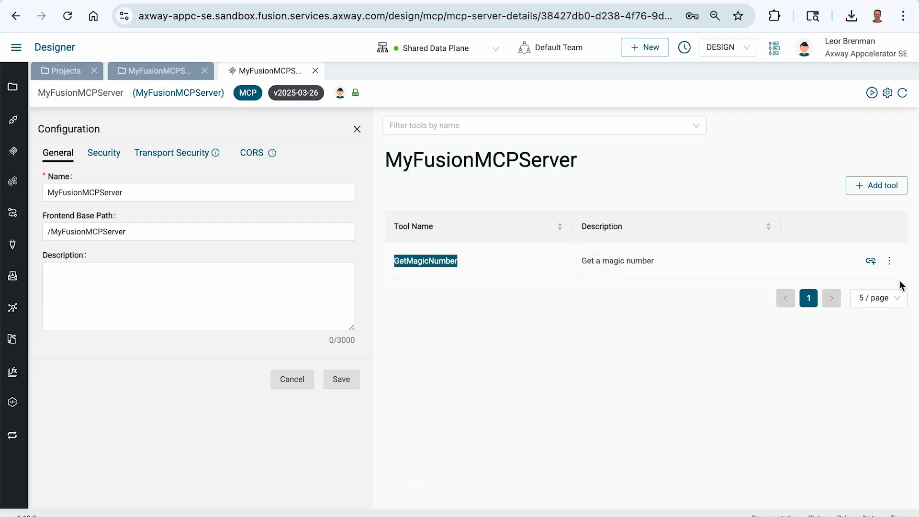
left_click(872, 261)
left_click(431, 176)
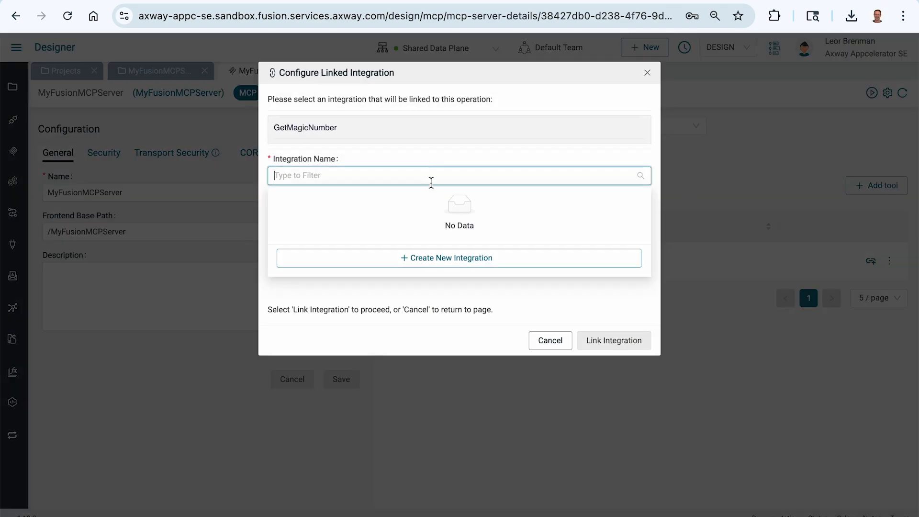
left_click(447, 258)
key("ctrl+v")
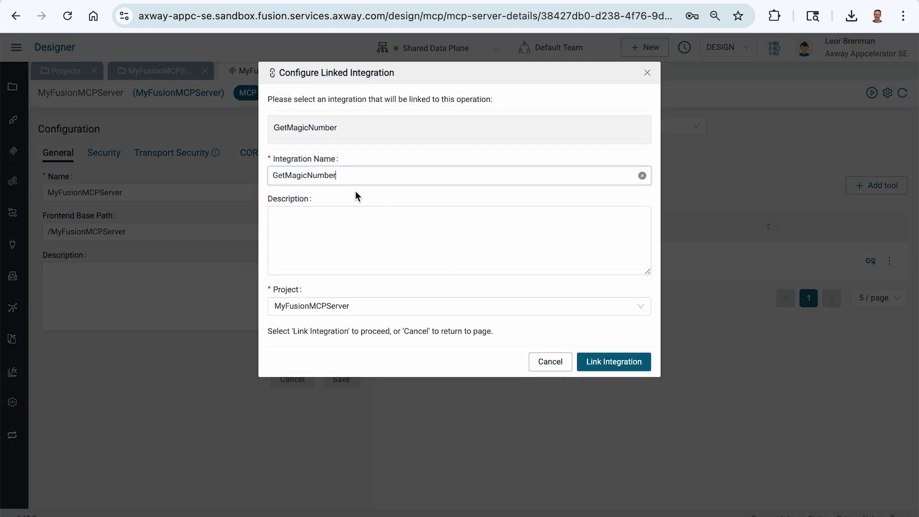
left_click(448, 249)
key("ctrl+v")
left_click(607, 369)
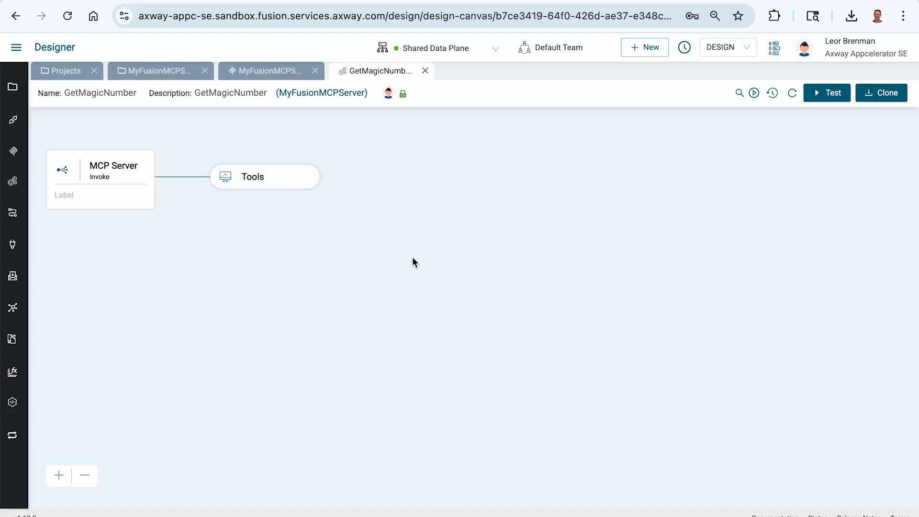
Expand the Tools container and its Tool Output block on the integration canvas
left_click(310, 166)
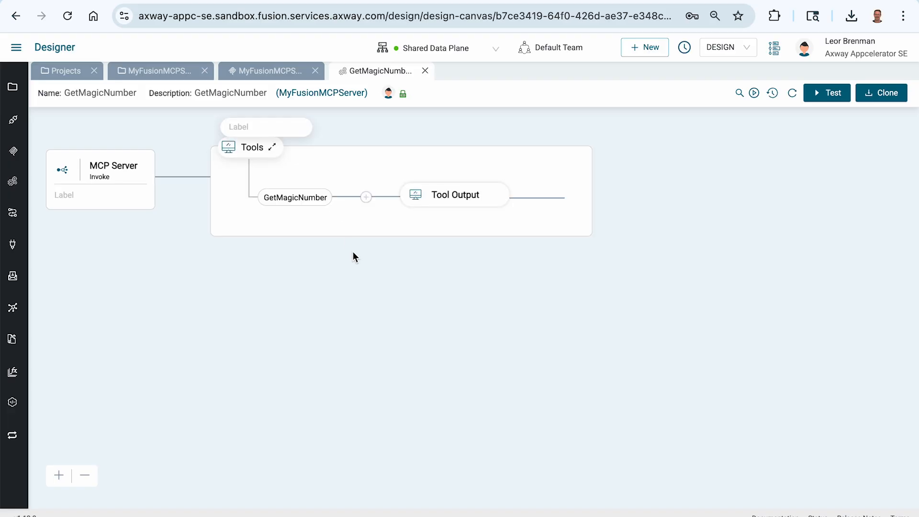
mouse_move(462, 198)
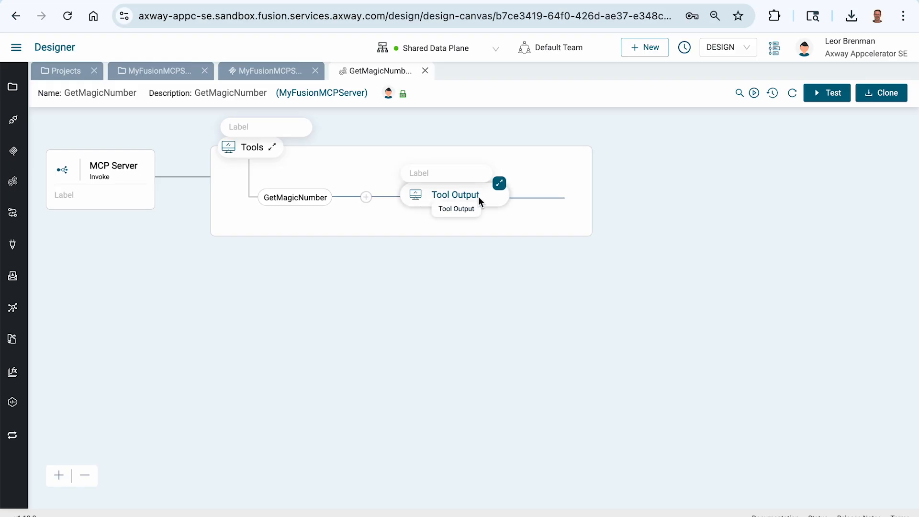
left_click(499, 185)
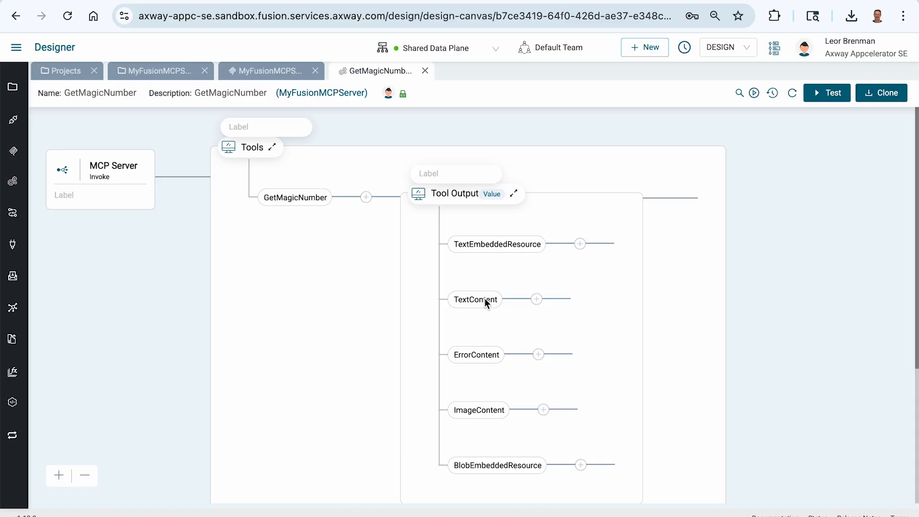
Add a Map component between GetMagicNumber and Tool Output, and enlarge its mapping editor
left_click(367, 197)
left_click(776, 143)
type("map")
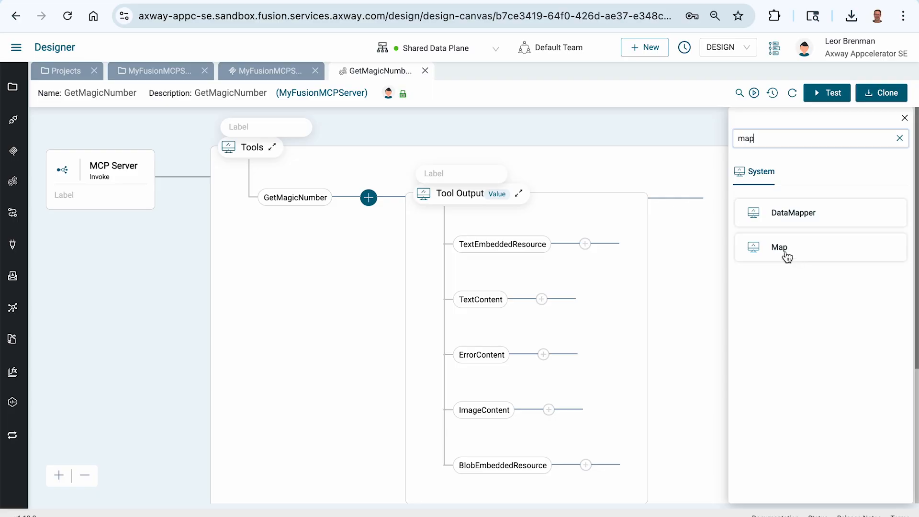
left_click_drag(782, 252, 774, 278)
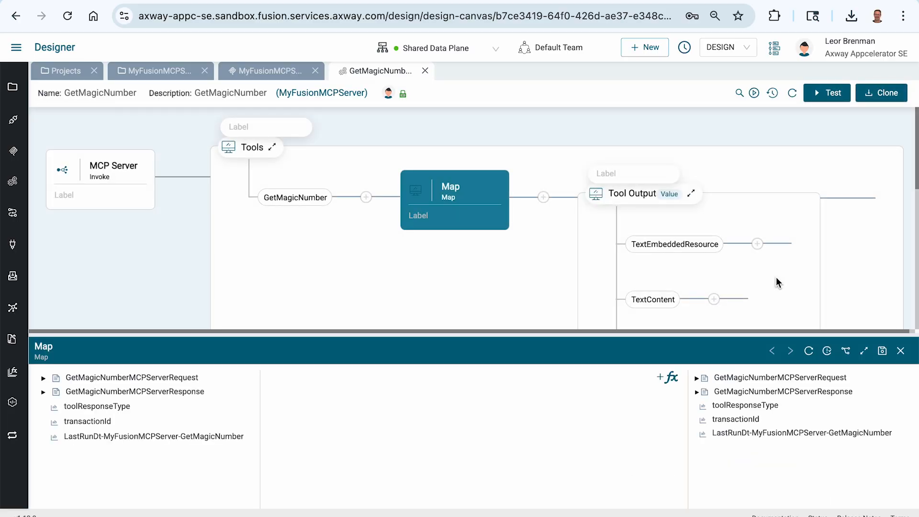
left_click(865, 352)
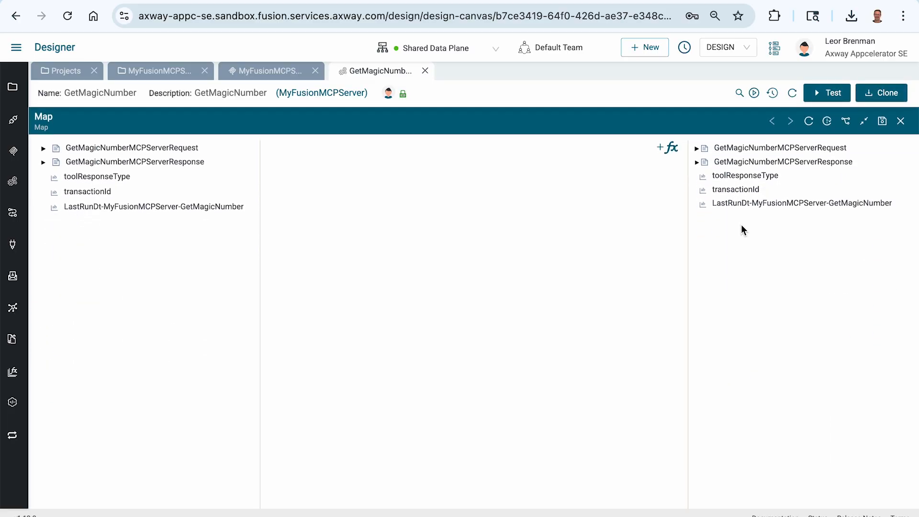
Set the output variable toolResponseType to TextContent in the map and save the value
right_click(731, 178)
left_click(755, 240)
left_click(431, 103)
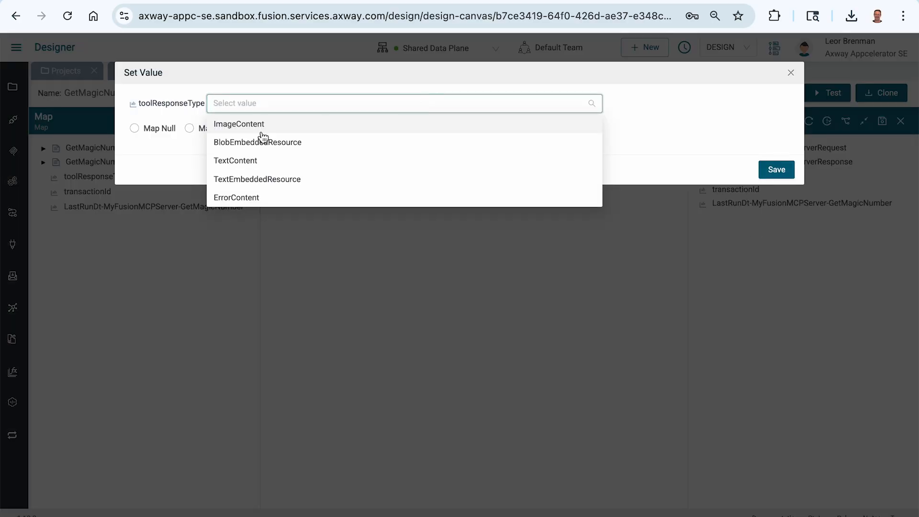
left_click(287, 159)
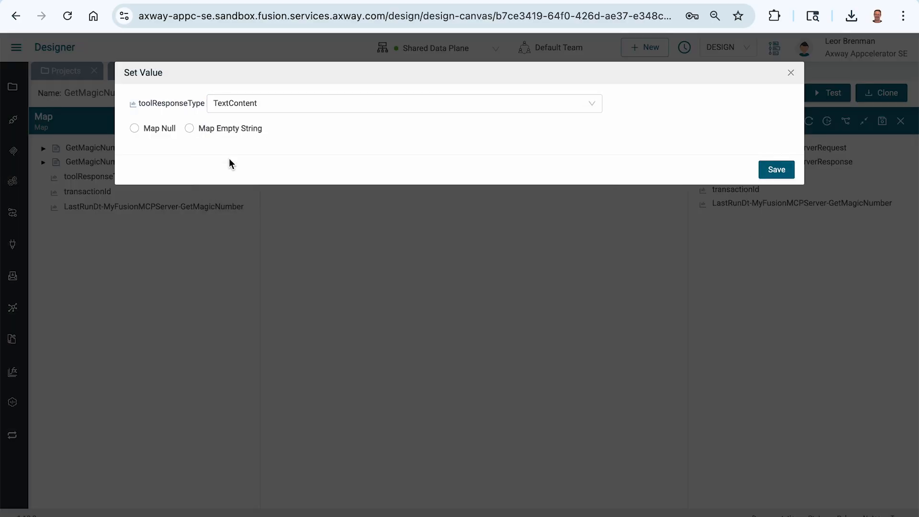
left_click(775, 173)
Add a GenerateUUID function and map its uuid to the text field under TextContent > result > content in the output GetMagicNumberMCPServerResponse
left_click(697, 161)
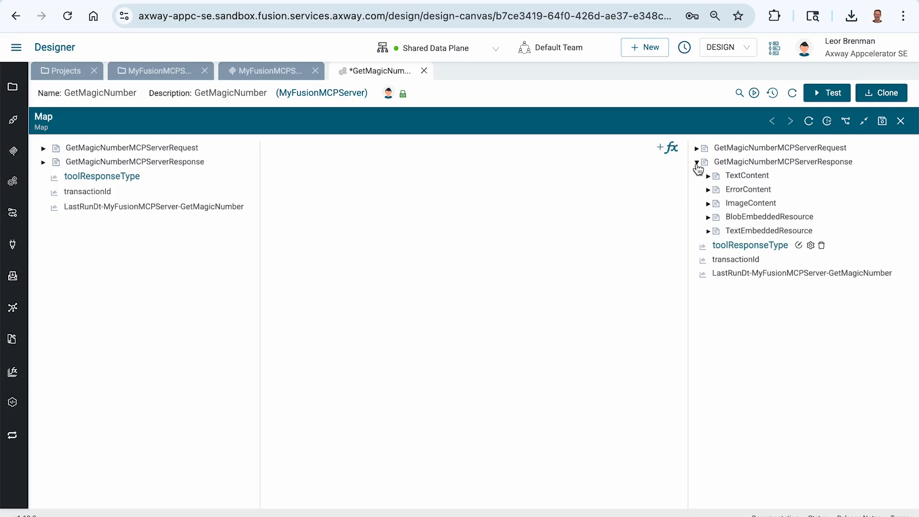
left_click(708, 176)
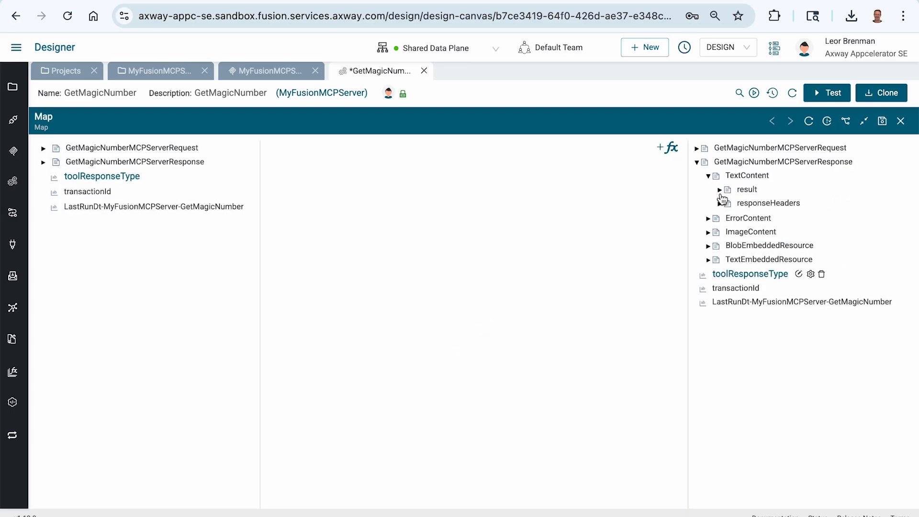
left_click(719, 189)
left_click(731, 218)
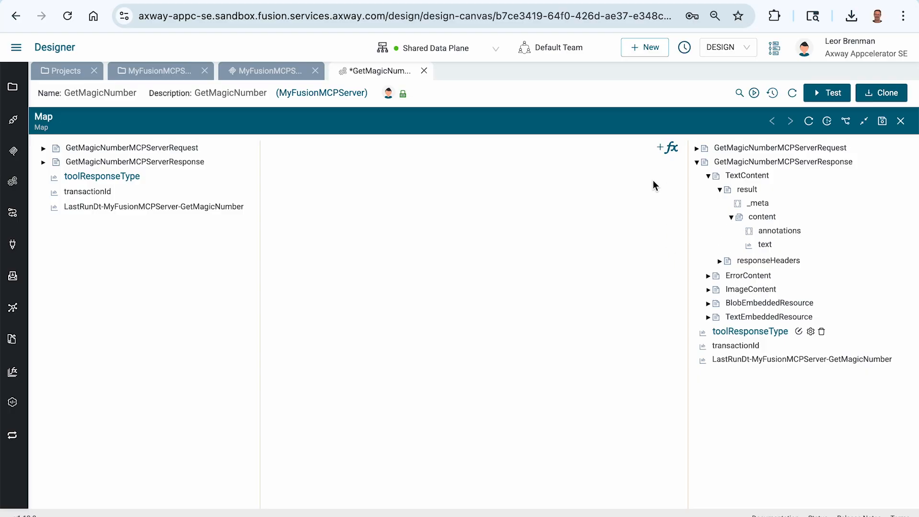
left_click(660, 156)
left_click(493, 103)
type("uui")
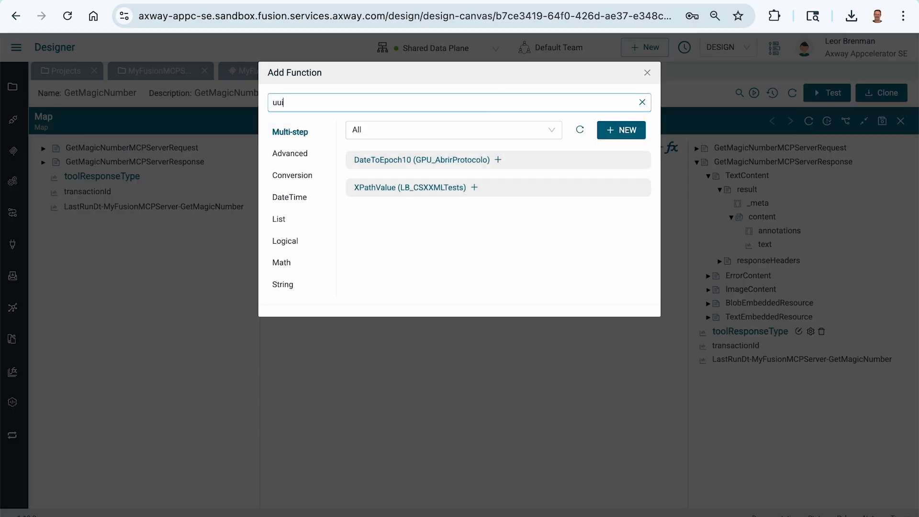
left_click(391, 140)
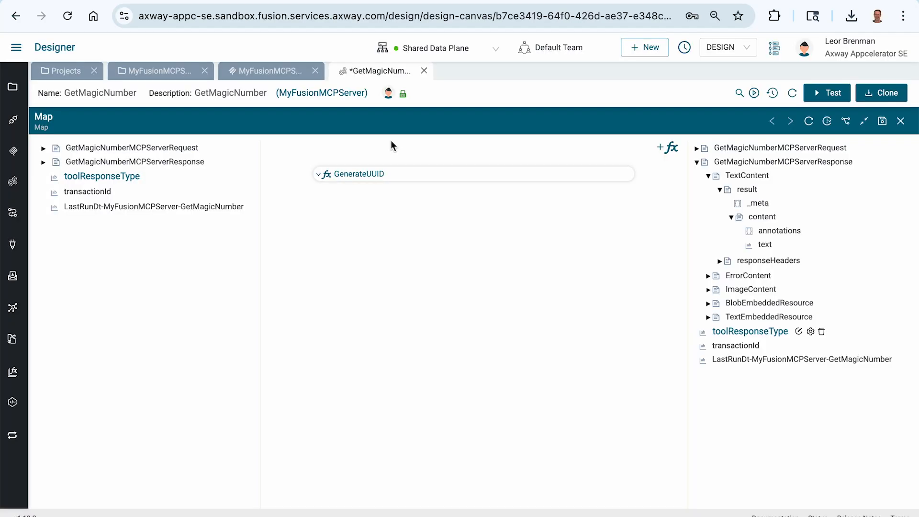
left_click_drag(511, 195, 760, 248)
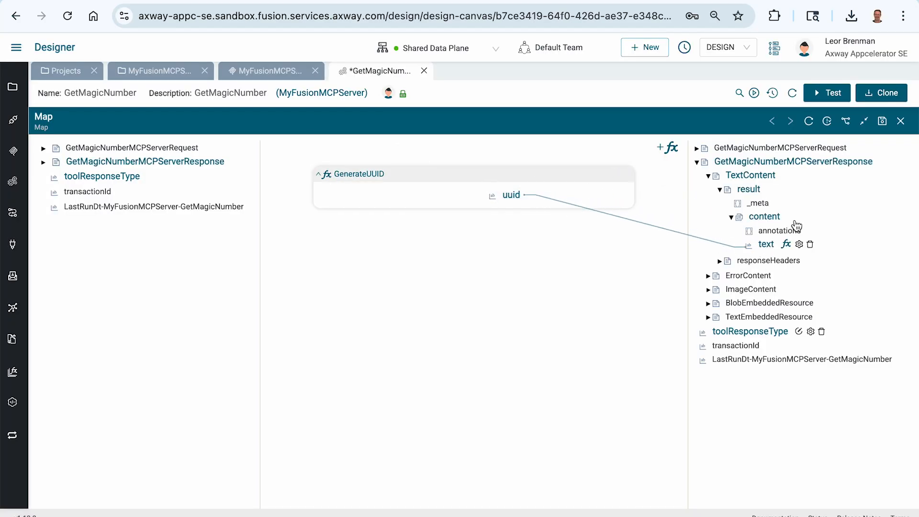
Save the map, then close the mapping editor and the GetMagicNumber integration
left_click(882, 121)
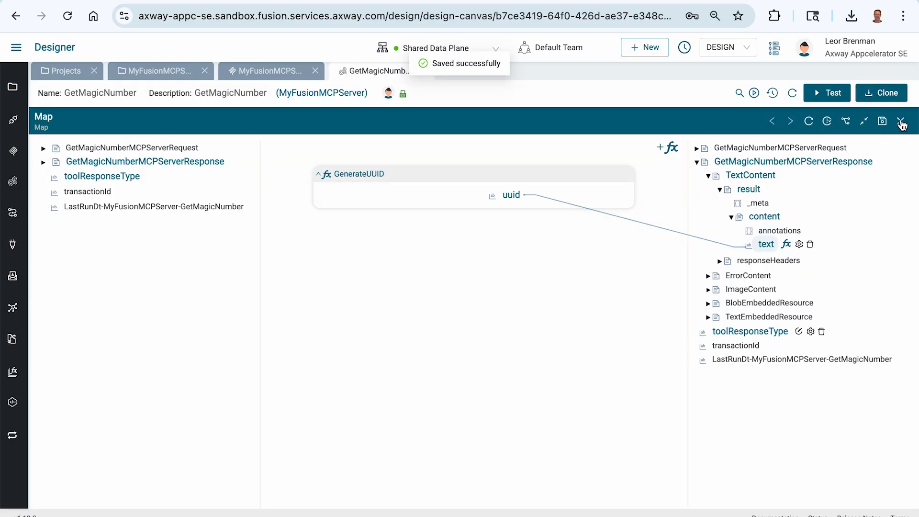
left_click(900, 121)
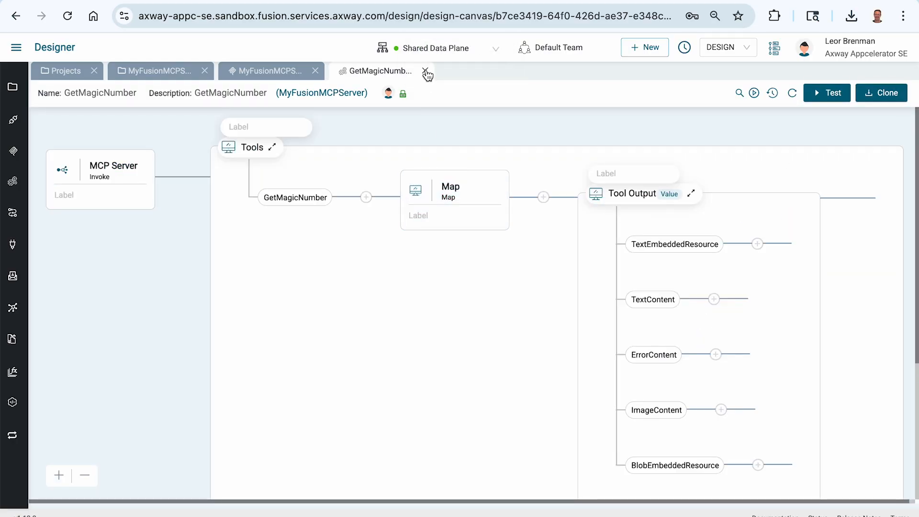
left_click(425, 71)
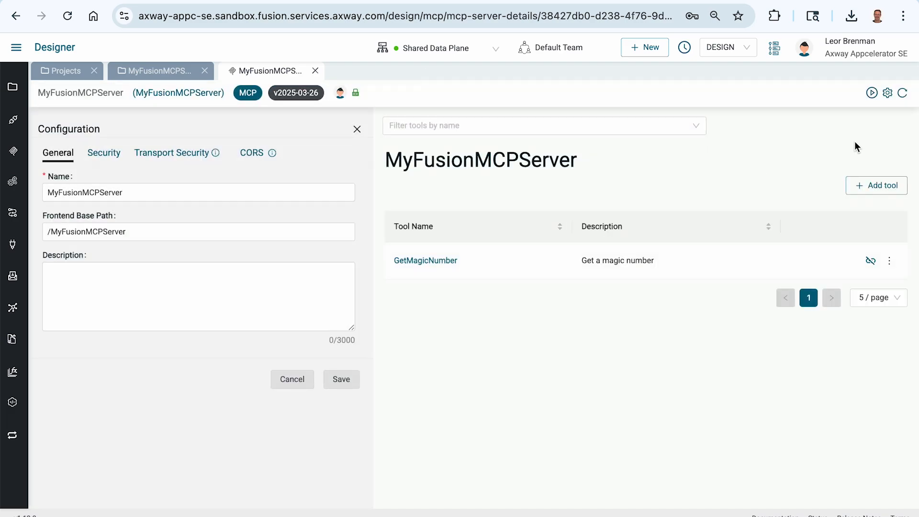
Activate MyFusionMCPServer on the Shared Data Plane and copy its endpoint URL
left_click(872, 93)
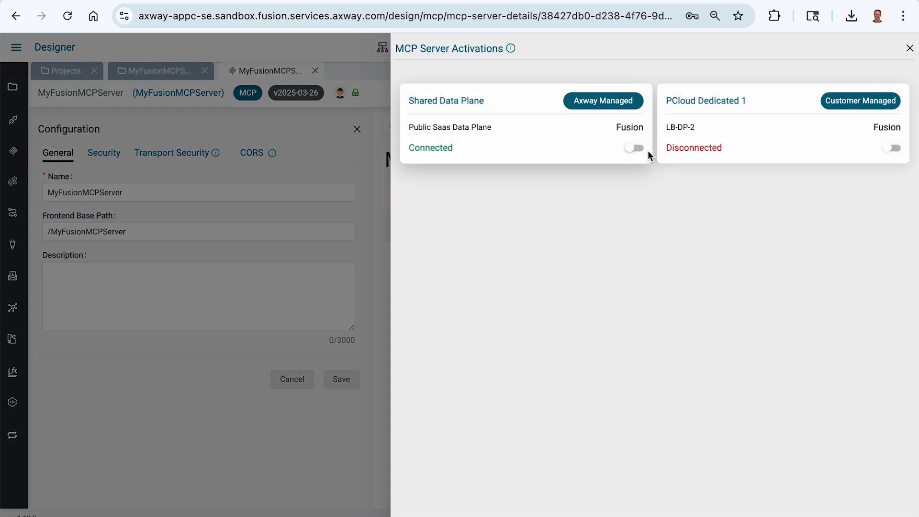
left_click(635, 150)
mouse_move(620, 149)
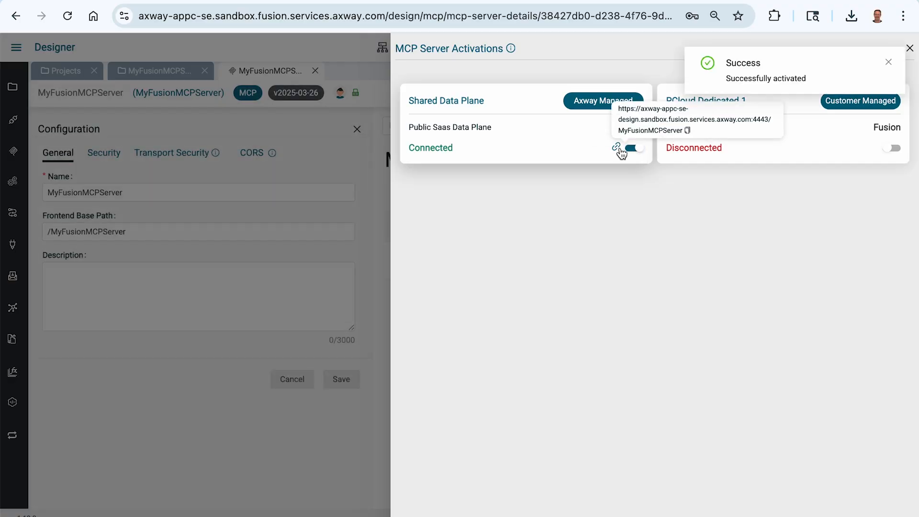
left_click(688, 130)
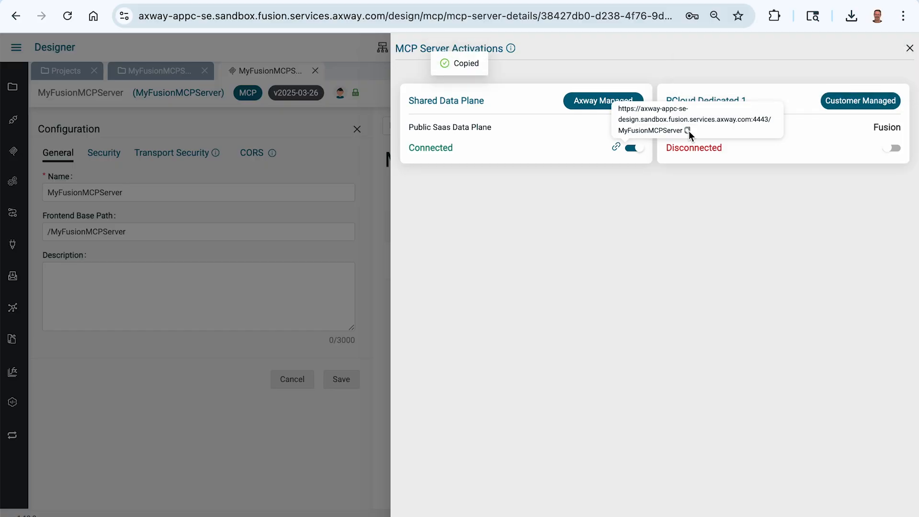
Switch to Postman, create a new MCP request with the copied MyFusionMCPServer URL, and connect to the server
key("super+Tab")
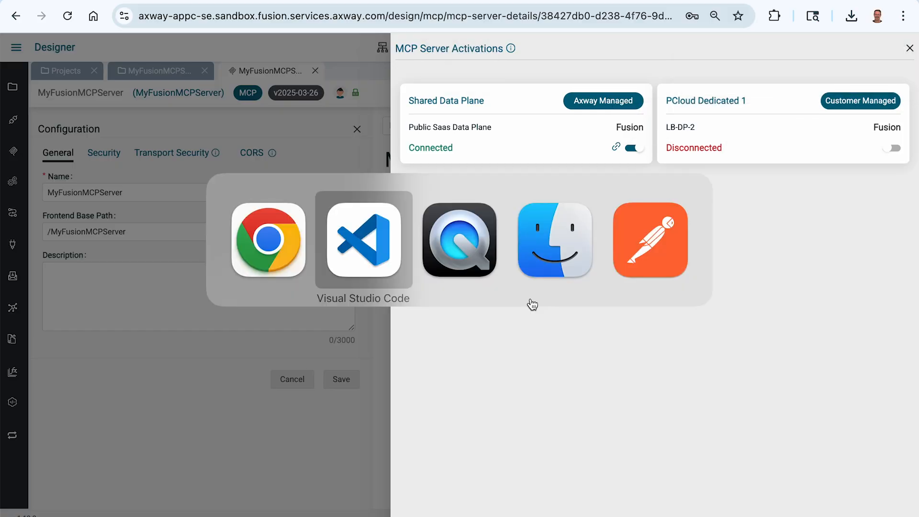
key("super+Tab")
key("super+Tab")
key("super+Tab")
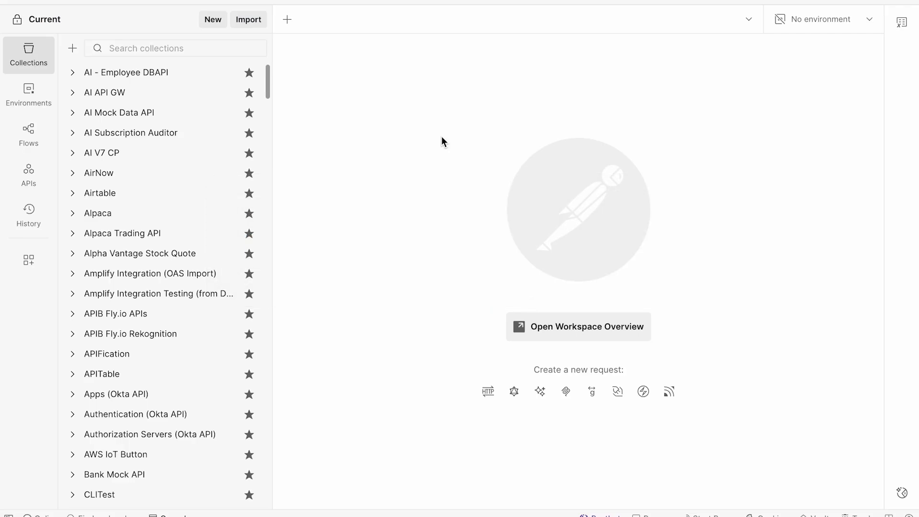
left_click(213, 25)
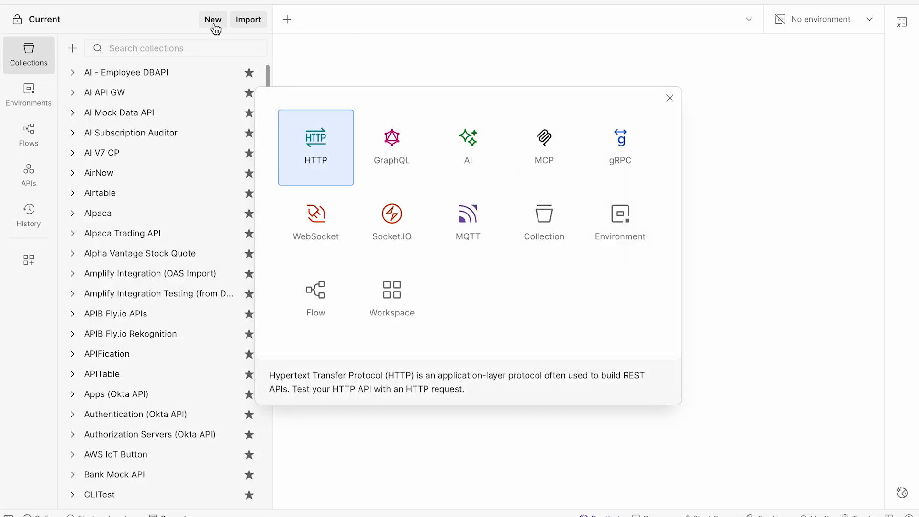
left_click(553, 143)
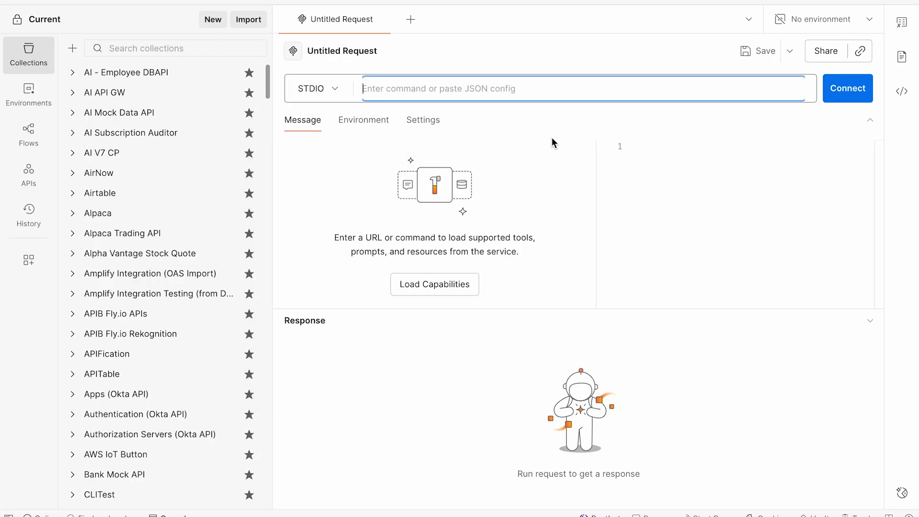
key("ctrl+v")
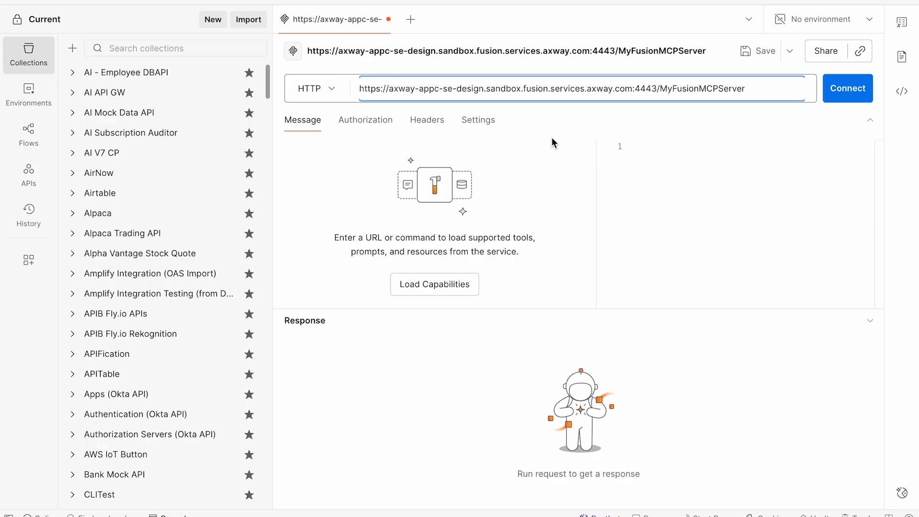
left_click(846, 92)
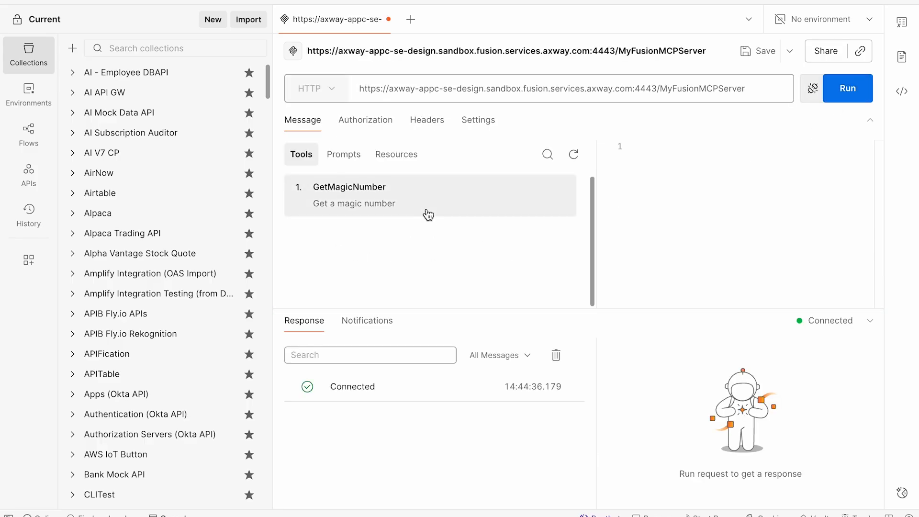
Run the GetMagicNumber tool from the connected server and highlight the text value in its JSON response
left_click(332, 195)
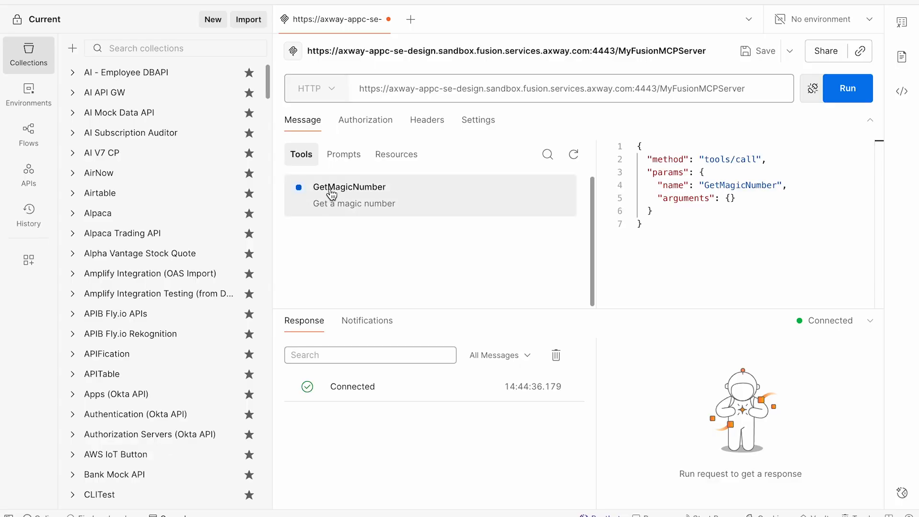
left_click(848, 92)
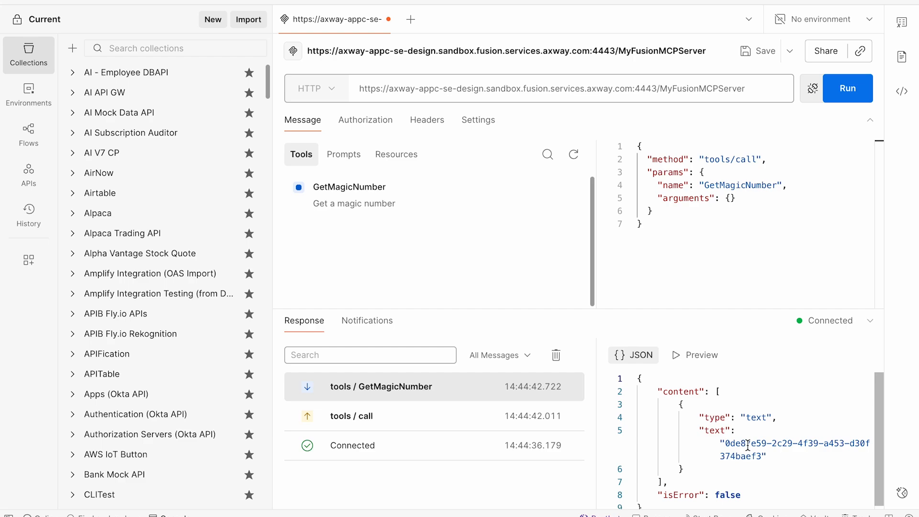
left_click_drag(724, 444, 761, 456)
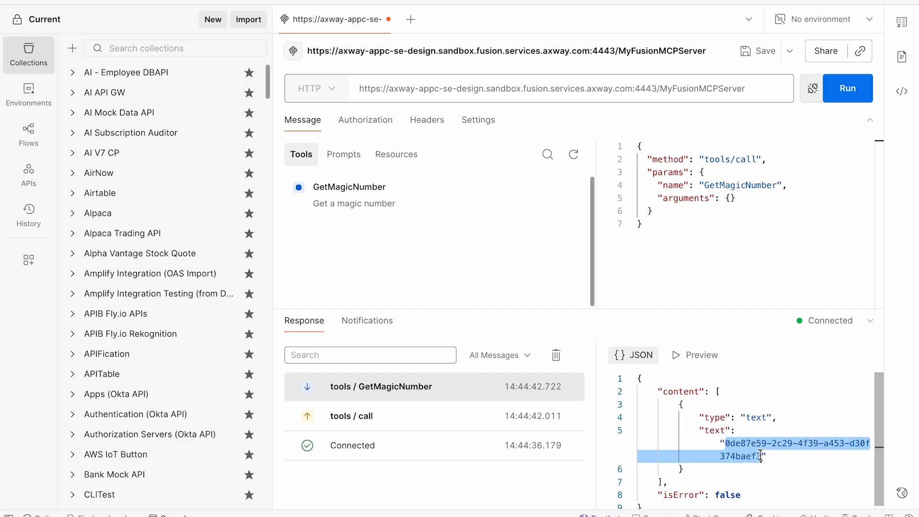